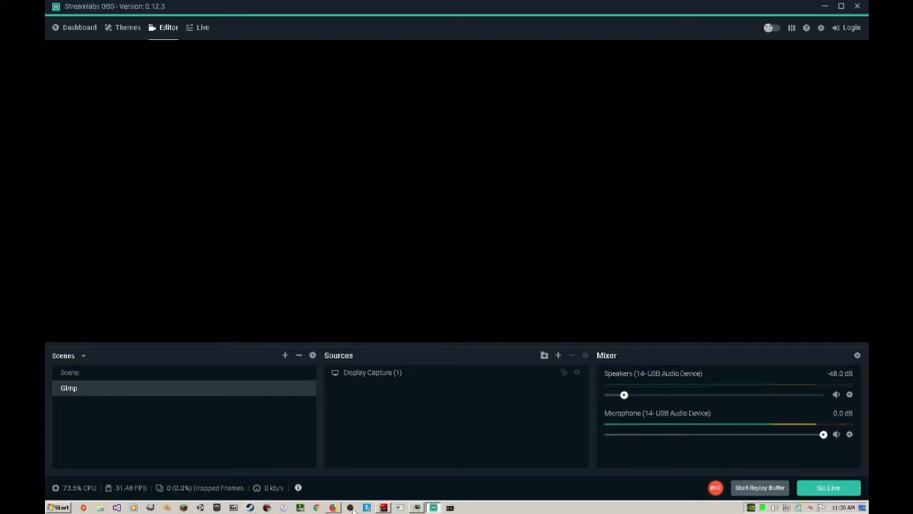
Step: Switch to Lightworks and place the 2019-04-19_16-29-13 clip on the edit timeline
{"action": "left_click", "coordinate": [384, 507]}
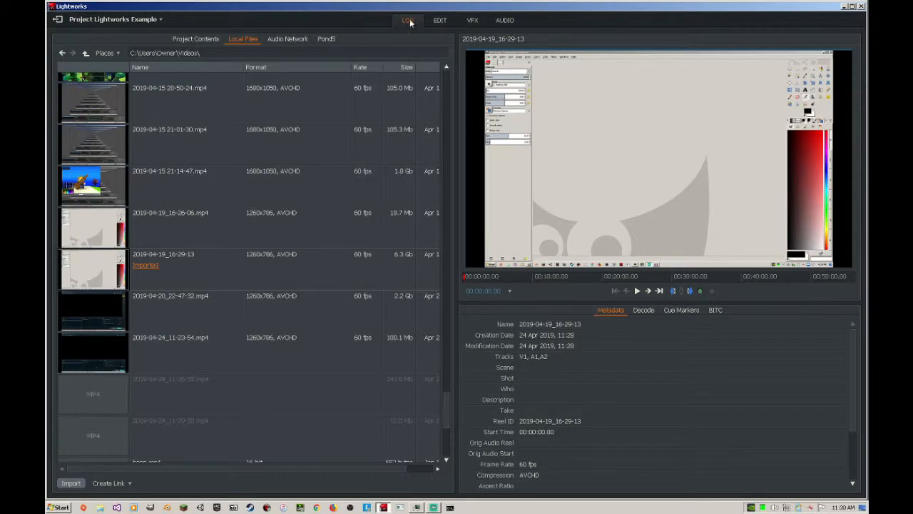
{"action": "left_click", "coordinate": [432, 22]}
{"action": "left_click_drag", "start_coordinate": [191, 89], "coordinate": [132, 312]}
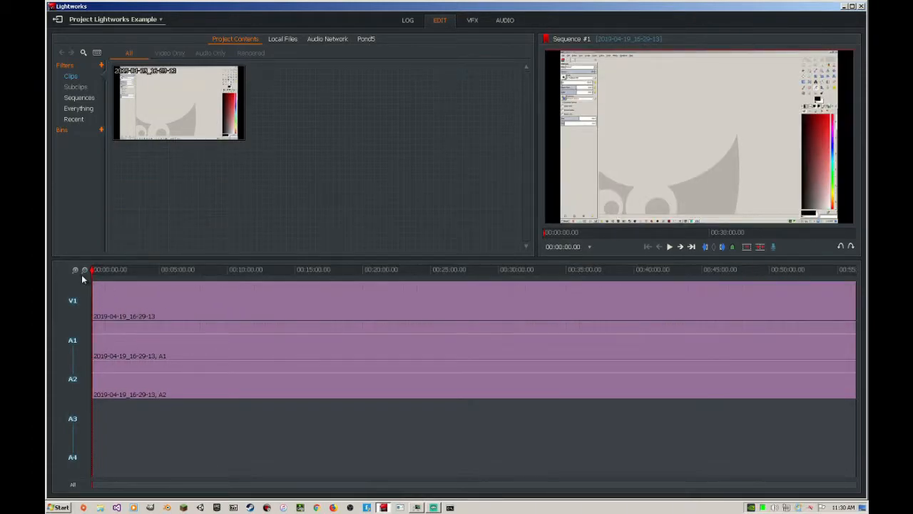
Step: Cut the clip at 00:00:19.31 and delete everything after the cut, returning the playhead to the start
{"action": "mouse_move", "coordinate": [91, 270]}
{"action": "left_mouse_down"}
{"action": "mouse_move", "coordinate": [384, 271]}
{"action": "mouse_move", "coordinate": [95, 273]}
{"action": "left_mouse_up"}
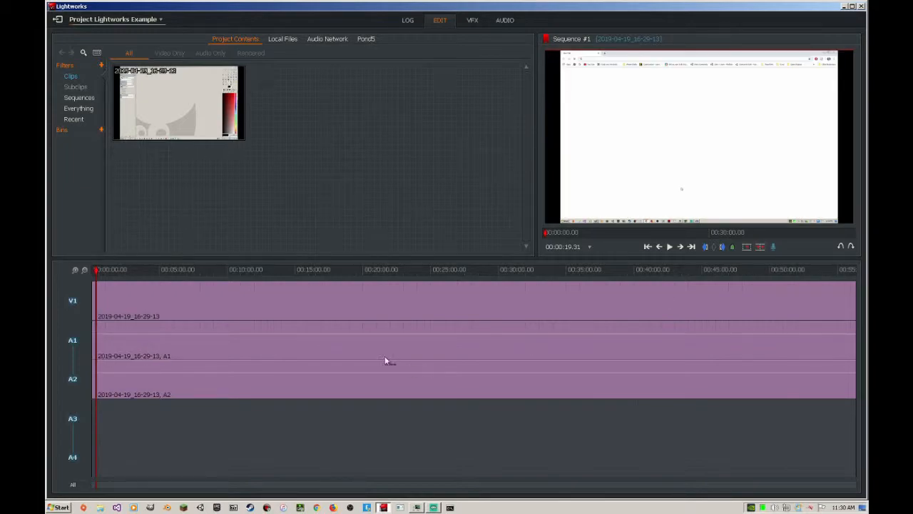
{"action": "right_click", "coordinate": [260, 336]}
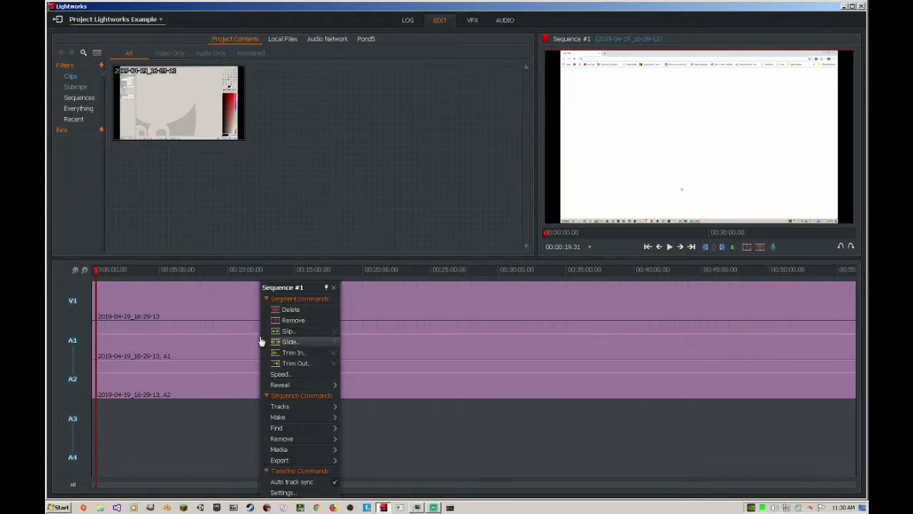
{"action": "left_click", "coordinate": [291, 309]}
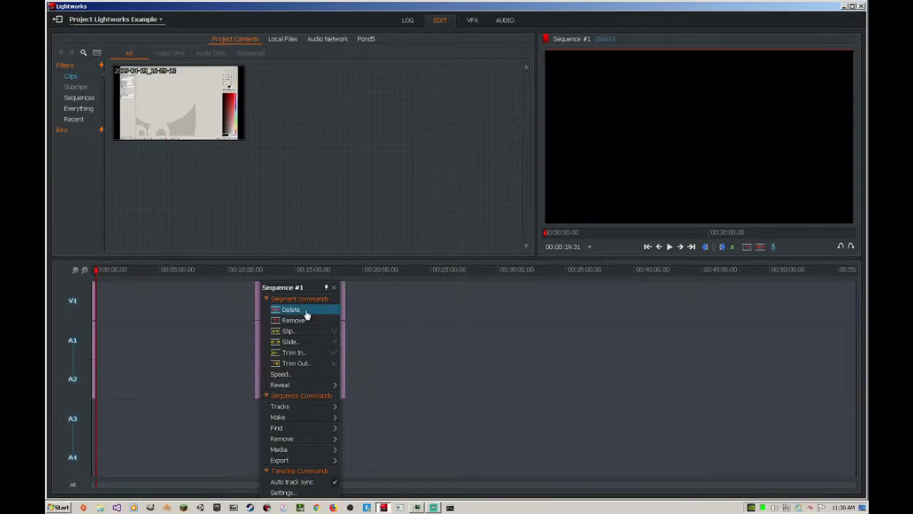
{"action": "left_click", "coordinate": [96, 269]}
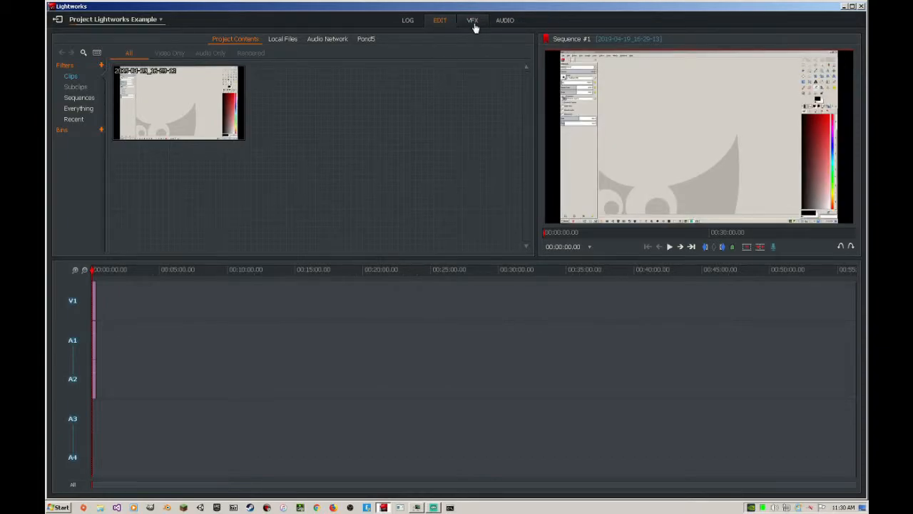
Step: Apply the 2D DVE effect from the DVE effects category to the shortened clip
{"action": "left_click", "coordinate": [474, 21]}
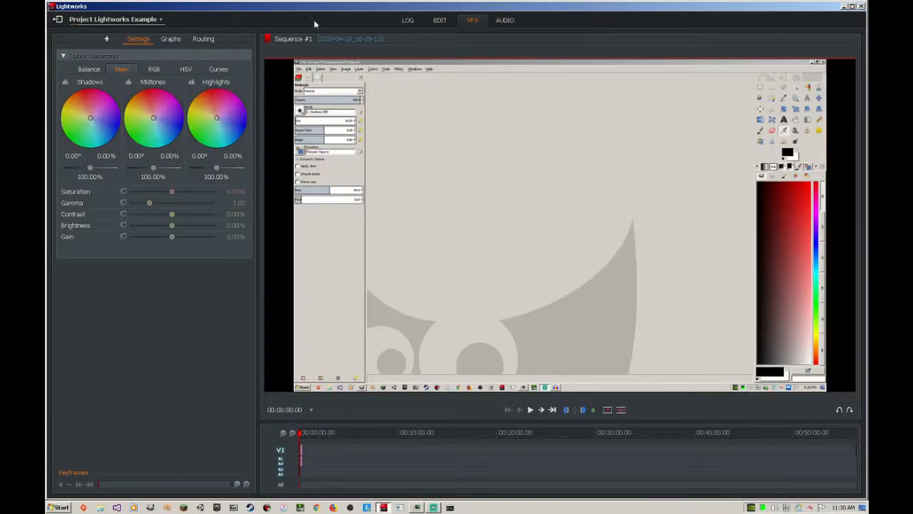
{"action": "left_click", "coordinate": [112, 40]}
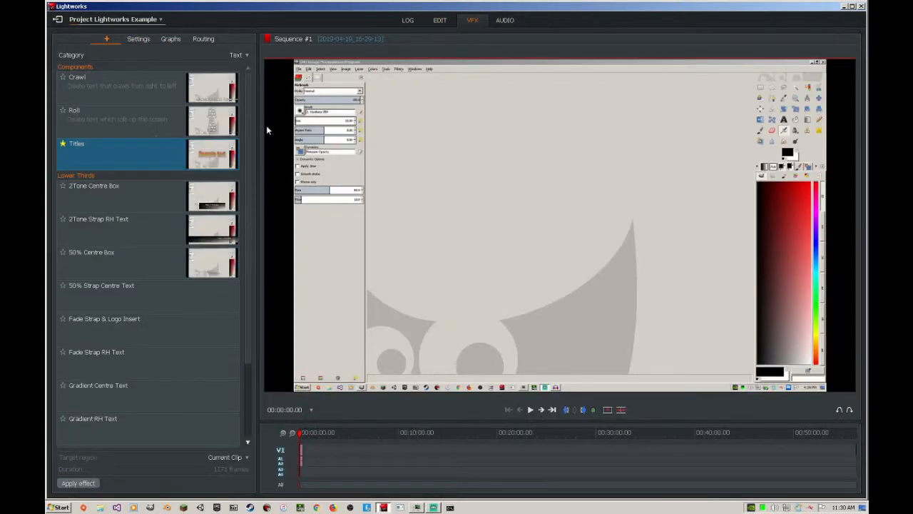
{"action": "left_click", "coordinate": [241, 56]}
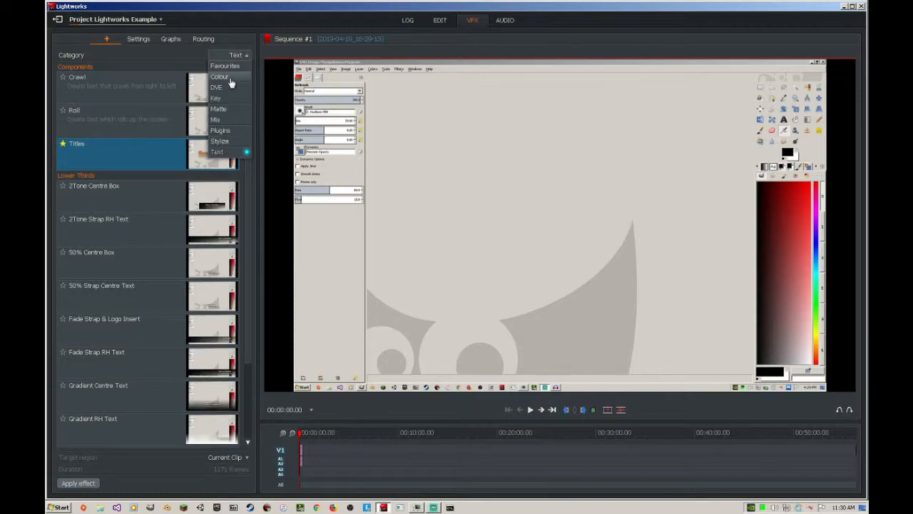
{"action": "left_click", "coordinate": [220, 94]}
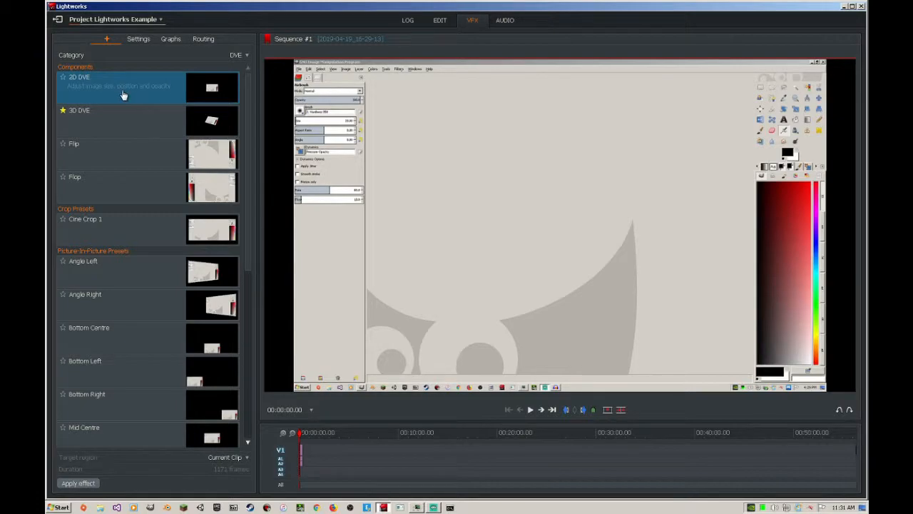
{"action": "left_click_drag", "start_coordinate": [130, 92], "coordinate": [306, 155]}
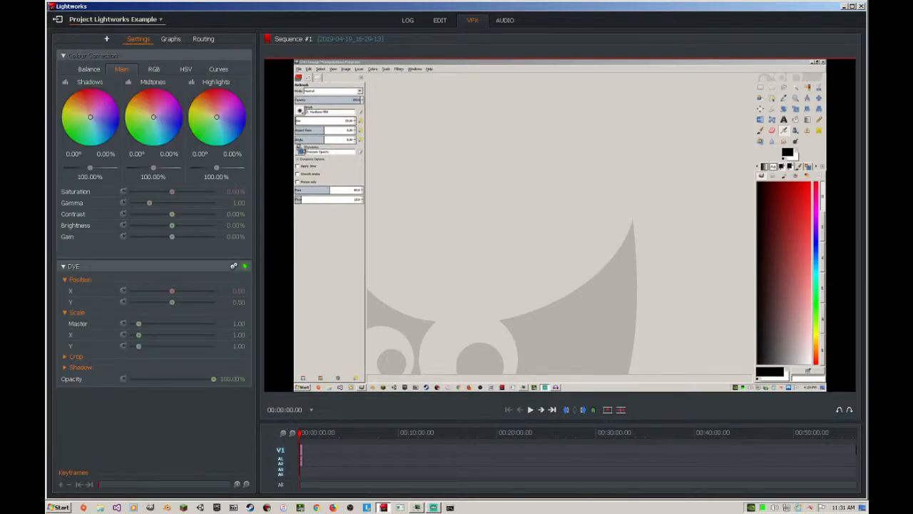
Step: Keyframe the DVE position and Master scale with X about 0.66, Y 0.84 and Master 1.65, and preview the animation
{"action": "left_click", "coordinate": [123, 324]}
{"action": "left_click", "coordinate": [123, 302]}
{"action": "left_click", "coordinate": [122, 290]}
{"action": "left_click_drag", "start_coordinate": [171, 293], "coordinate": [174, 291]}
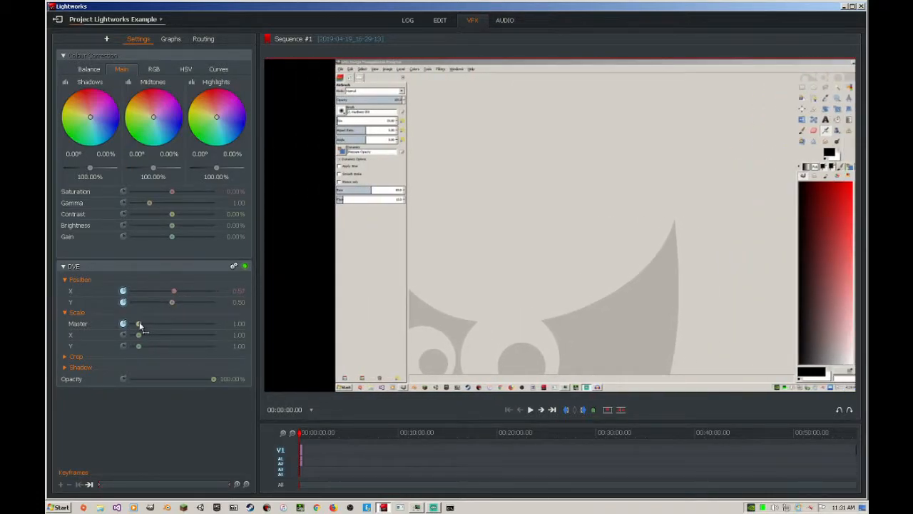
{"action": "left_click_drag", "start_coordinate": [139, 324], "coordinate": [147, 324]}
{"action": "left_click_drag", "start_coordinate": [174, 291], "coordinate": [143, 326]}
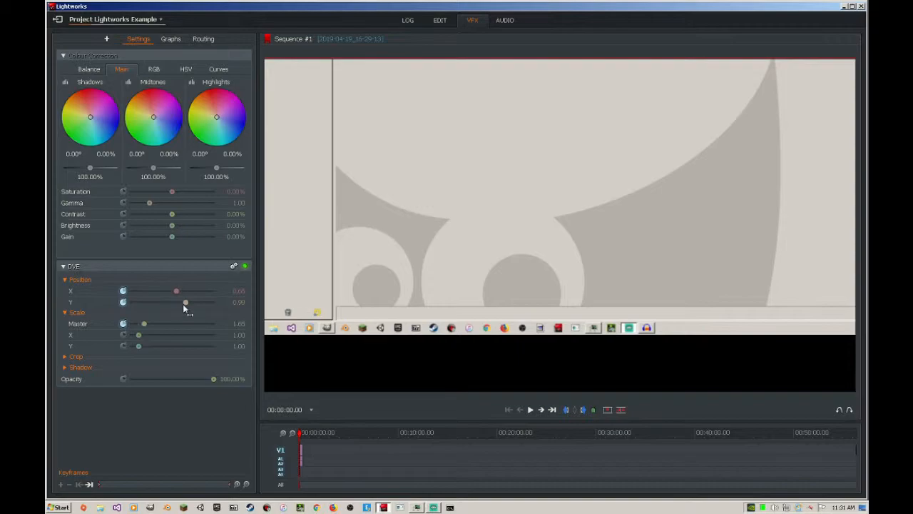
{"action": "left_click_drag", "start_coordinate": [183, 304], "coordinate": [178, 303]}
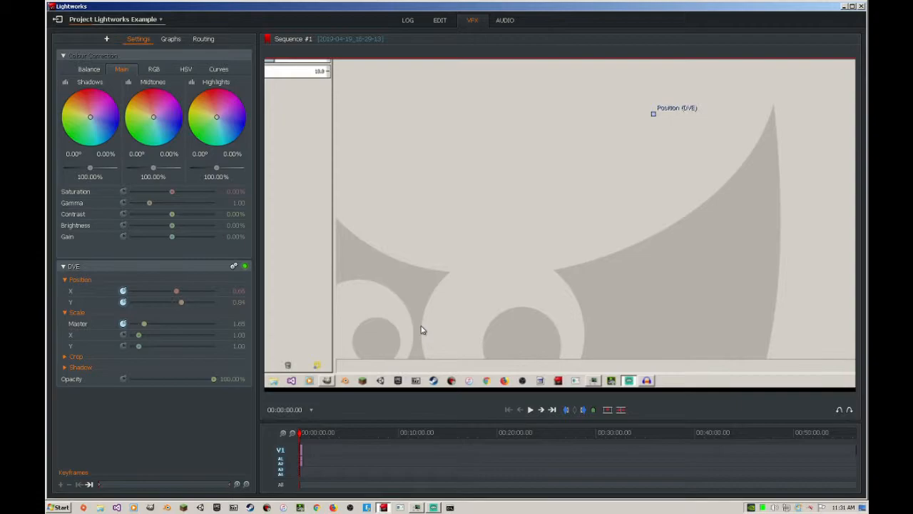
{"action": "left_click", "coordinate": [528, 410]}
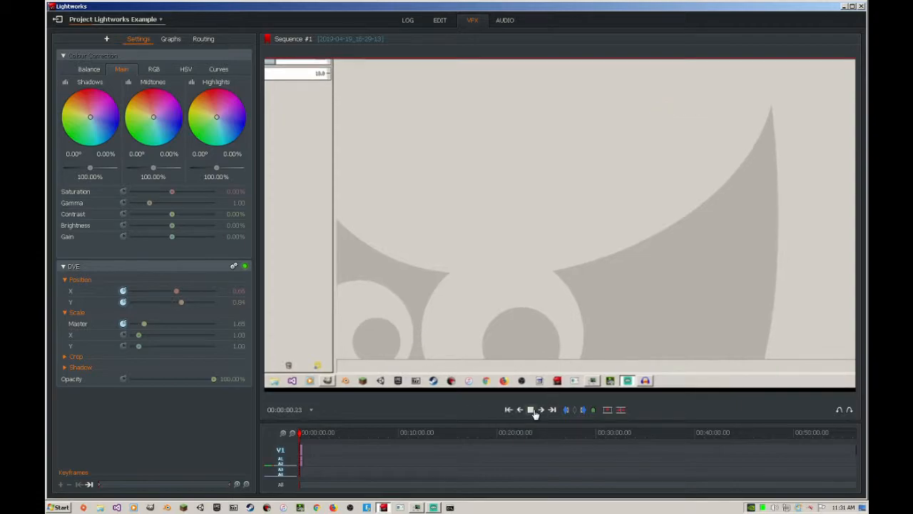
{"action": "left_click", "coordinate": [533, 411]}
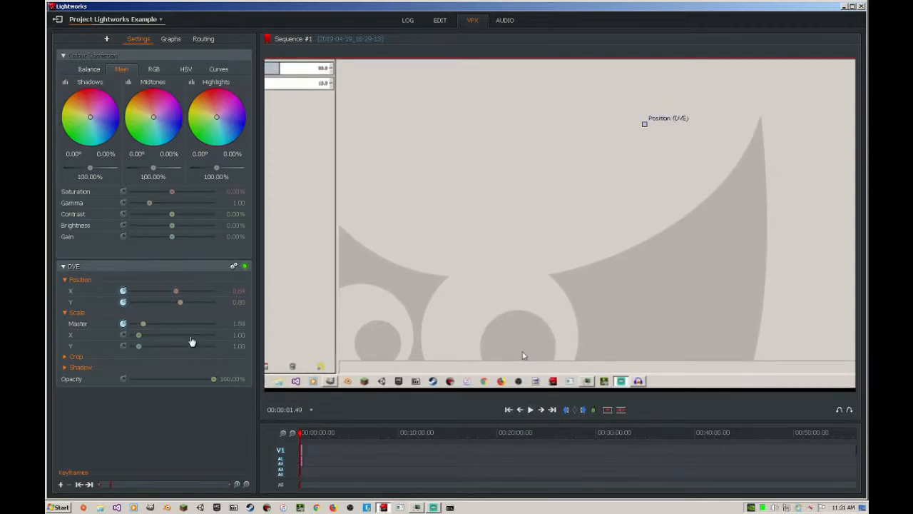
Step: Turn off keyframing for the DVE Position X and Y, keeping the Master scale keyframed
{"action": "left_click", "coordinate": [123, 326]}
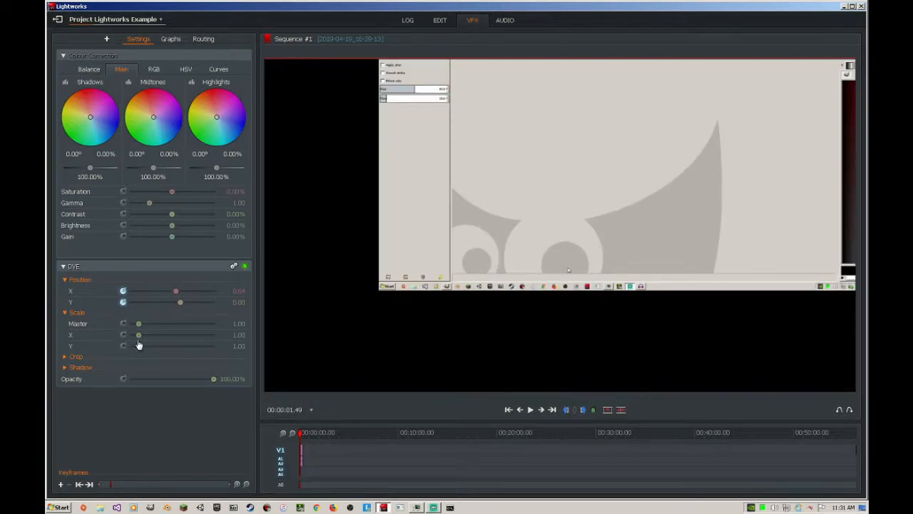
{"action": "left_click", "coordinate": [122, 324]}
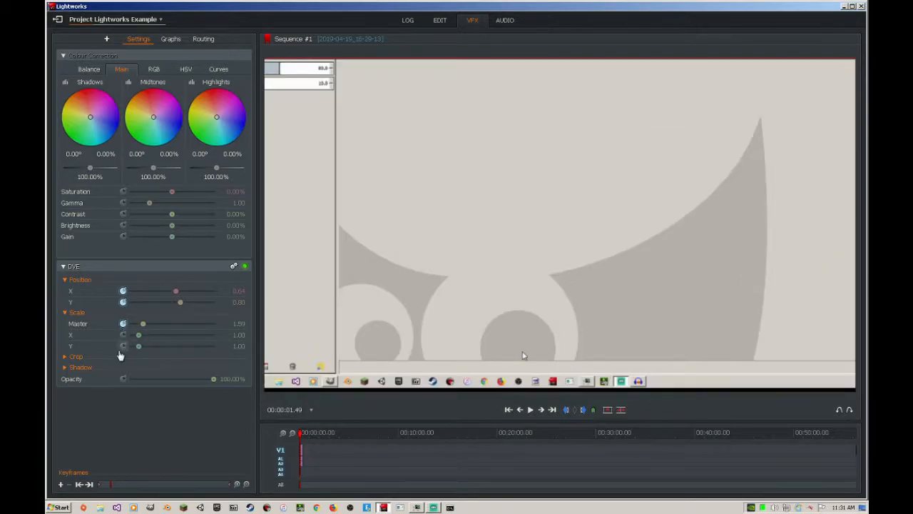
{"action": "left_click", "coordinate": [123, 292]}
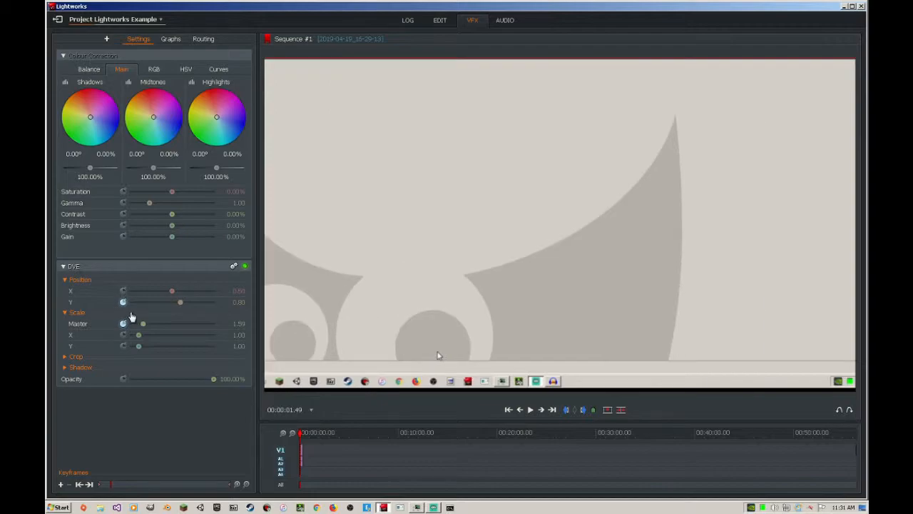
{"action": "left_click", "coordinate": [124, 312]}
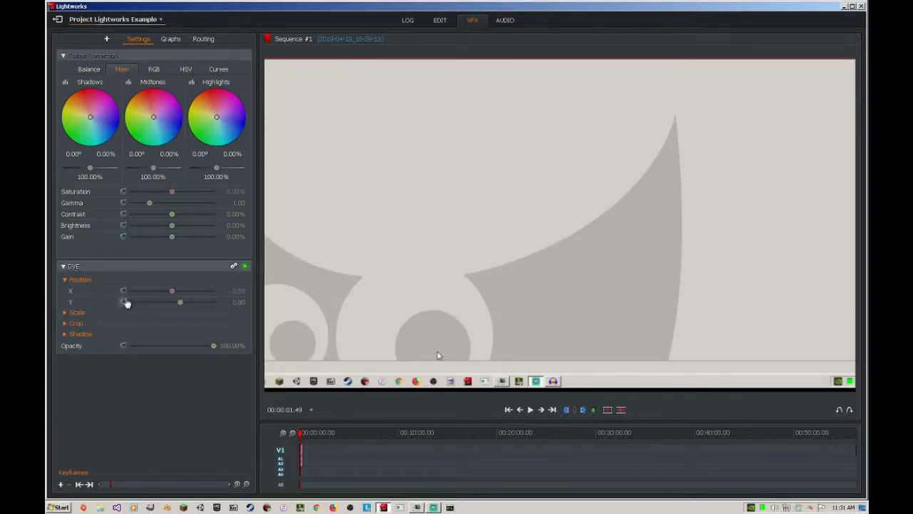
{"action": "left_click", "coordinate": [124, 302]}
{"action": "left_click", "coordinate": [65, 323]}
{"action": "left_click", "coordinate": [65, 313]}
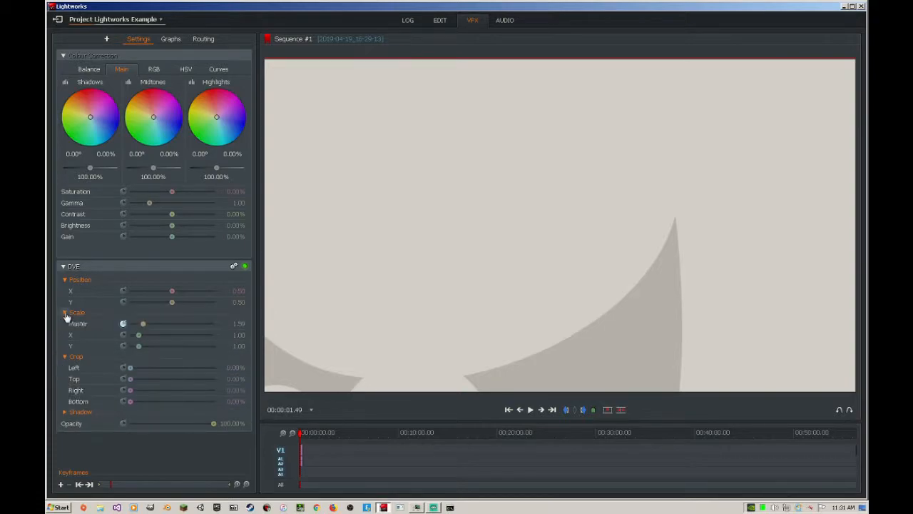
Step: Try keyframing the DVE Scale X and Y with Scale X at 0.94, and switch both keyframes off again
{"action": "left_click", "coordinate": [123, 335]}
{"action": "left_click", "coordinate": [123, 346]}
{"action": "left_click_drag", "start_coordinate": [138, 335], "coordinate": [138, 336]}
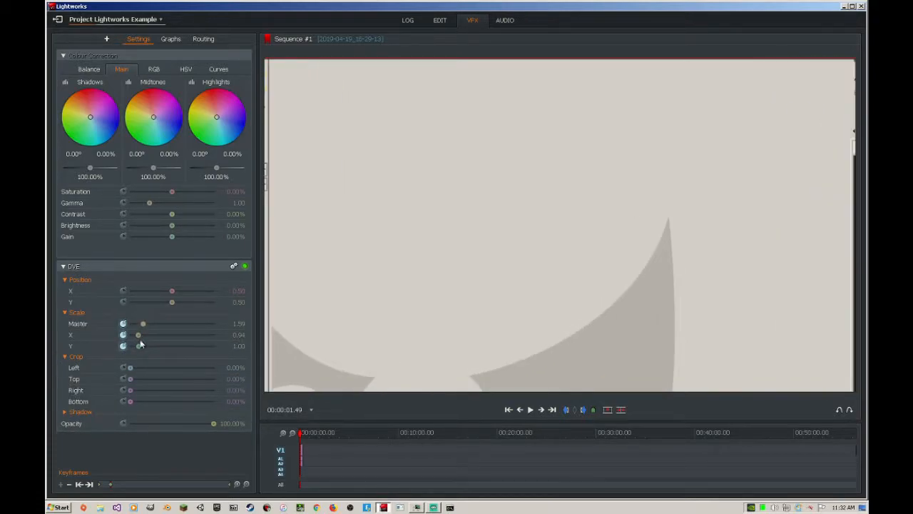
{"action": "left_click", "coordinate": [123, 346]}
{"action": "left_click", "coordinate": [123, 334]}
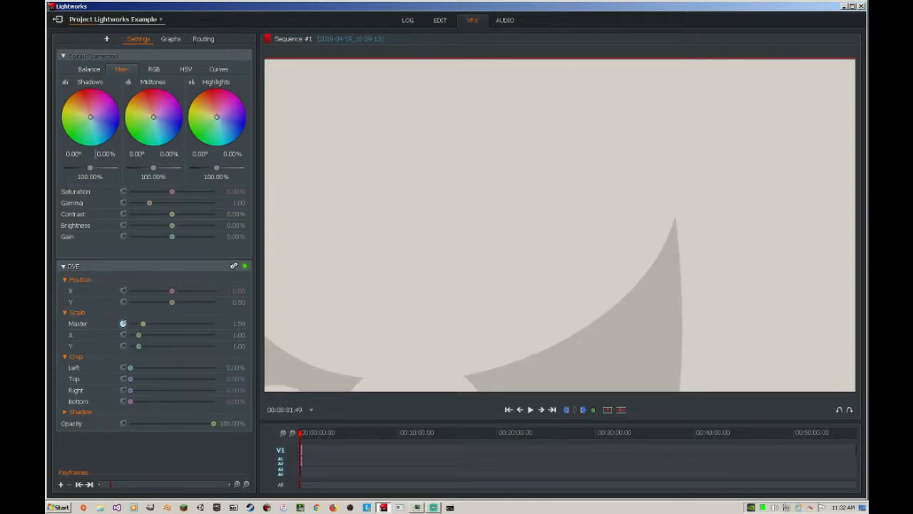
Step: Check the effect's graph and routing views, and re-enable keyframing for the DVE Position X and Y
{"action": "left_click", "coordinate": [170, 40]}
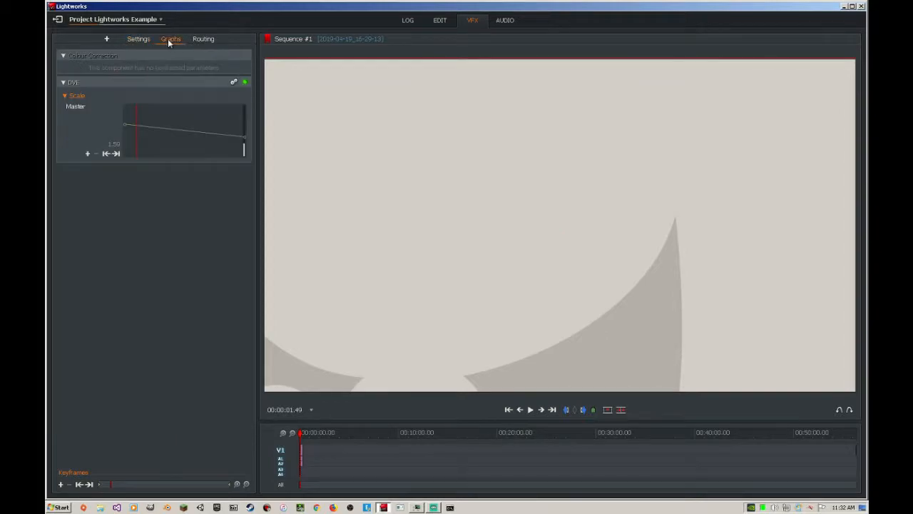
{"action": "left_click", "coordinate": [204, 40]}
{"action": "left_click", "coordinate": [139, 40]}
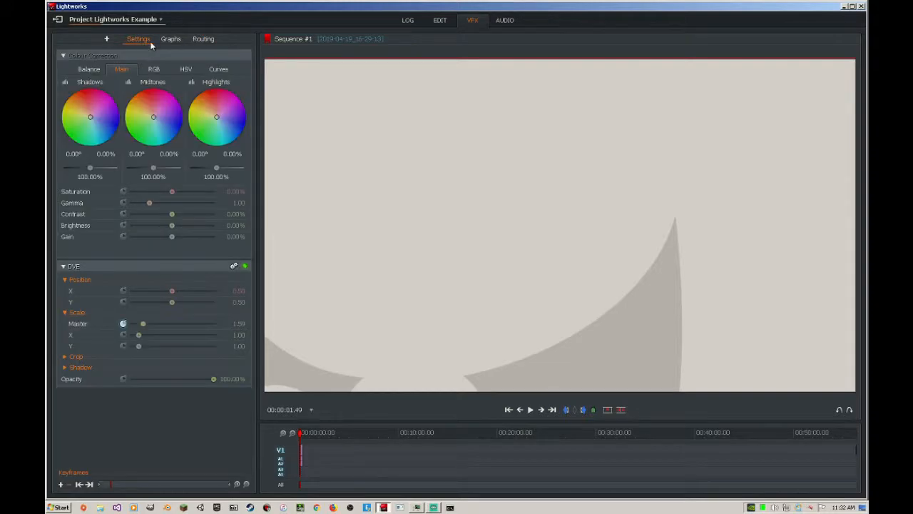
{"action": "left_click", "coordinate": [124, 292]}
{"action": "left_click", "coordinate": [123, 303]}
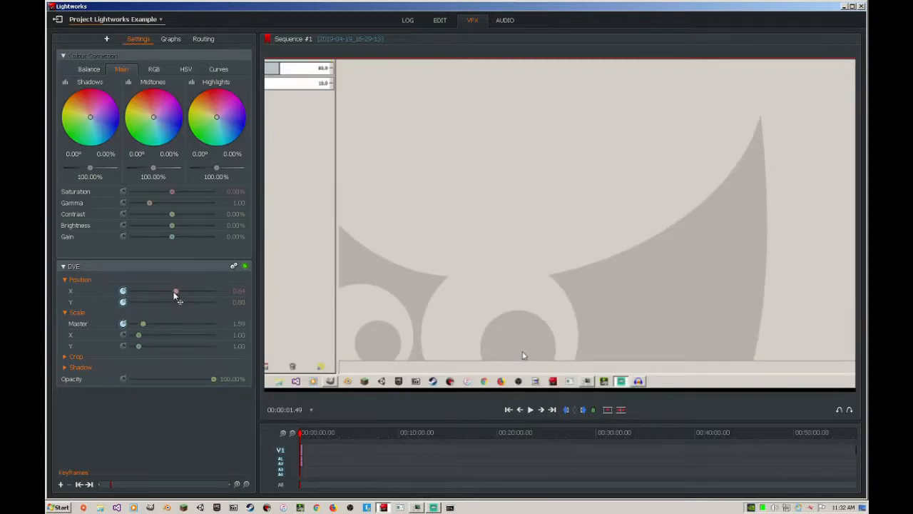
Step: Keyframe the DVE Scale X and Y, and set Position X to 0.71, Position Y to 1.31 and Master scale to 2.41
{"action": "left_click_drag", "start_coordinate": [174, 292], "coordinate": [177, 292]}
{"action": "left_click", "coordinate": [122, 335]}
{"action": "left_click", "coordinate": [123, 346]}
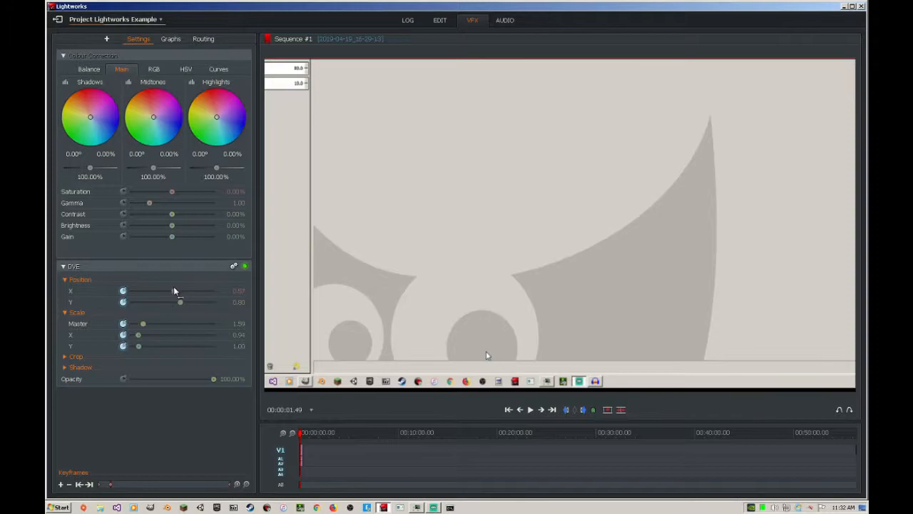
{"action": "left_click_drag", "start_coordinate": [171, 291], "coordinate": [184, 303]}
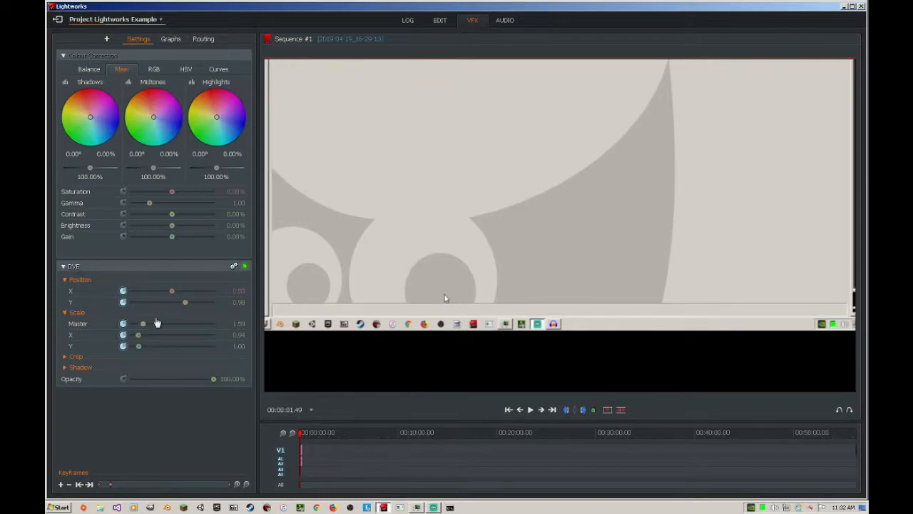
{"action": "left_click_drag", "start_coordinate": [144, 323], "coordinate": [197, 314]}
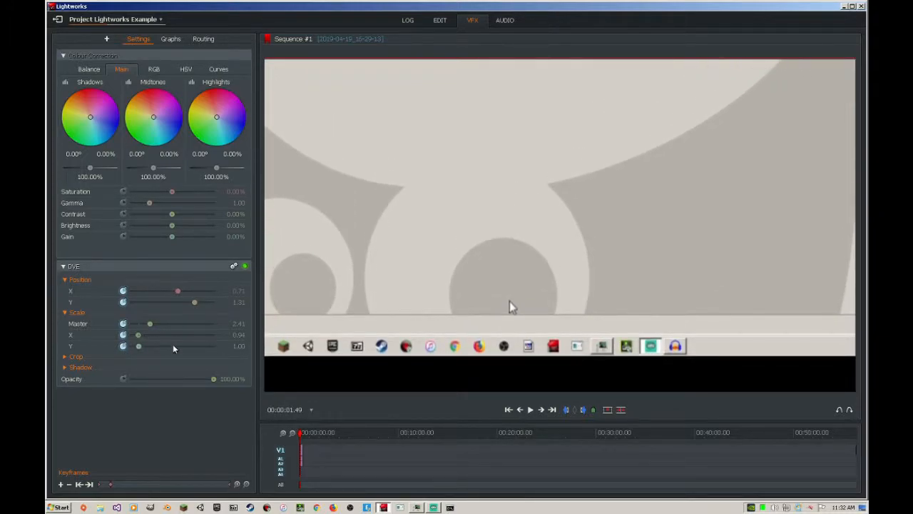
Step: Set the DVE shadow's X Offset and Y Offset to -100%
{"action": "left_click", "coordinate": [65, 367]}
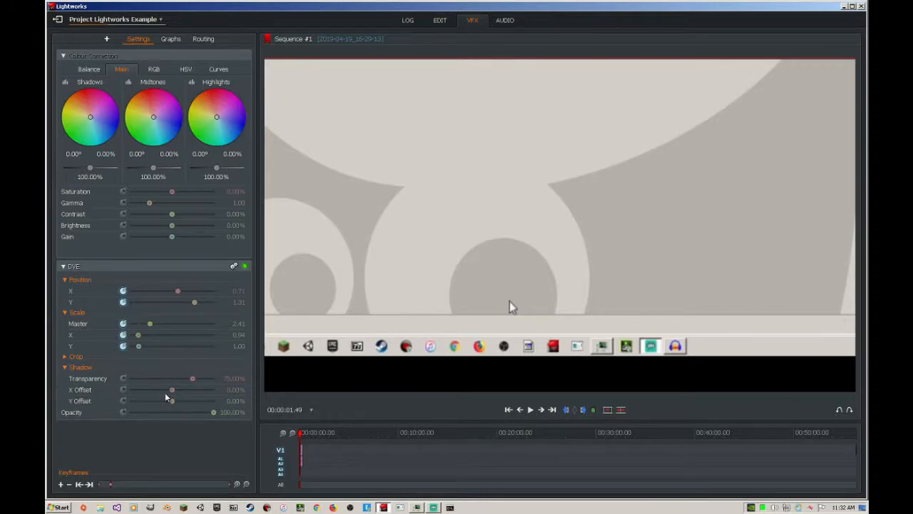
{"action": "left_click_drag", "start_coordinate": [171, 392], "coordinate": [100, 413]}
{"action": "left_click_drag", "start_coordinate": [173, 401], "coordinate": [51, 397]}
Step: Crop the clip 17.65% on the left, 74.71% at the top and 60% on the right, and preview the result
{"action": "left_click", "coordinate": [73, 356]}
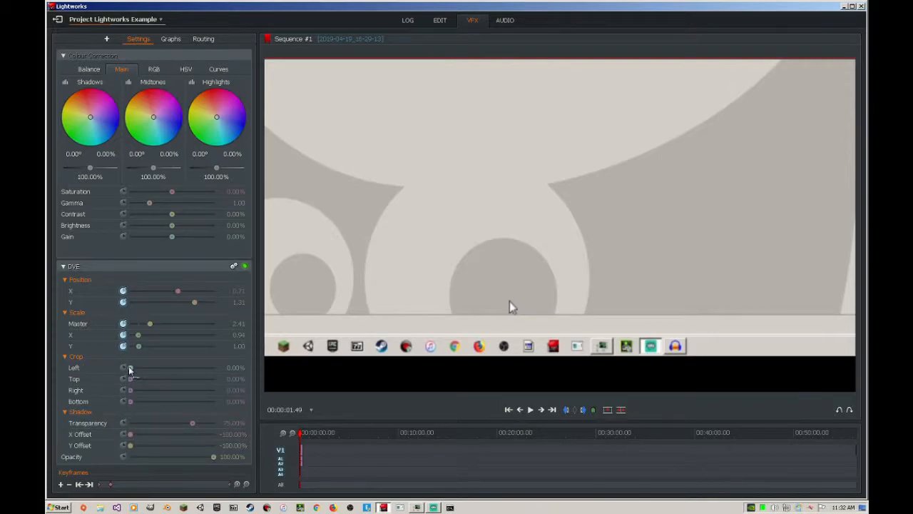
{"action": "left_click_drag", "start_coordinate": [130, 371], "coordinate": [146, 382]}
{"action": "left_click_drag", "start_coordinate": [131, 379], "coordinate": [196, 399]}
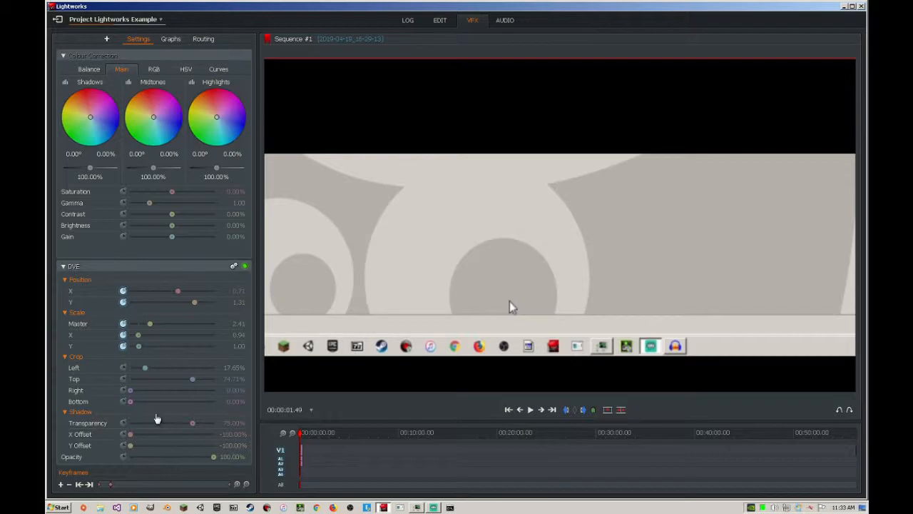
{"action": "left_click_drag", "start_coordinate": [130, 391], "coordinate": [180, 391]}
{"action": "left_click", "coordinate": [530, 411]}
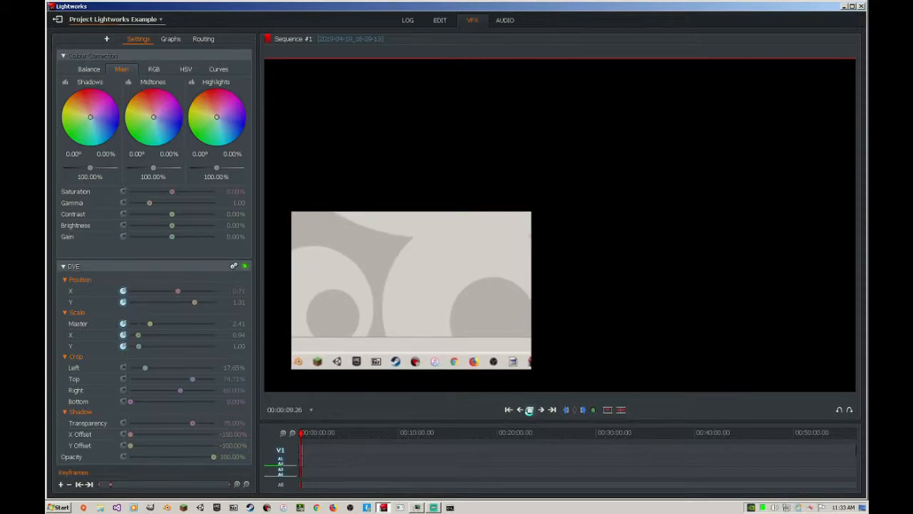
{"action": "left_click", "coordinate": [530, 412]}
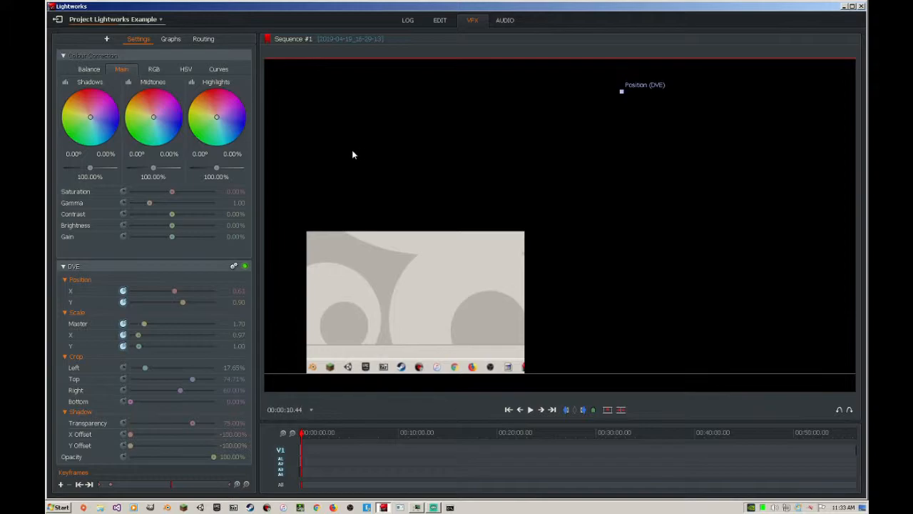
Step: Reset only the DVE effect's Position Y parameter and switch back to Streamlabs OBS
{"action": "left_click", "coordinate": [234, 268]}
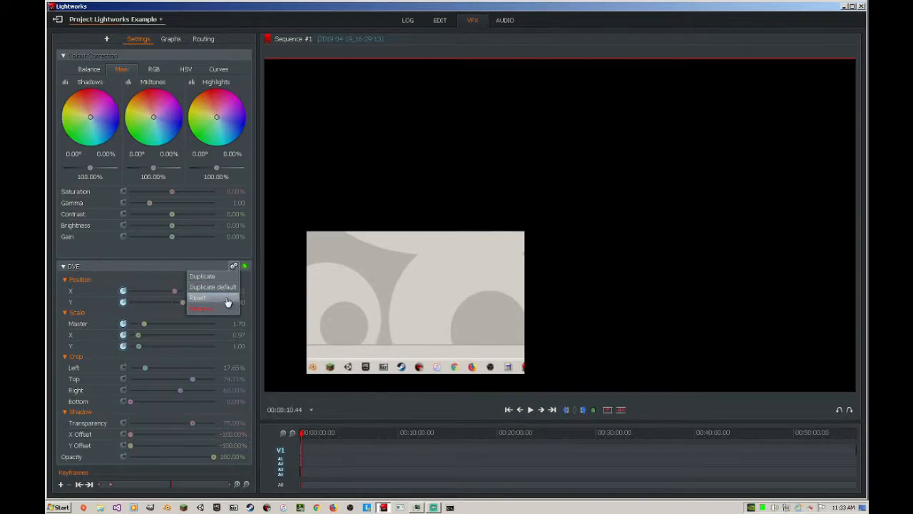
{"action": "mouse_move", "coordinate": [227, 303]}
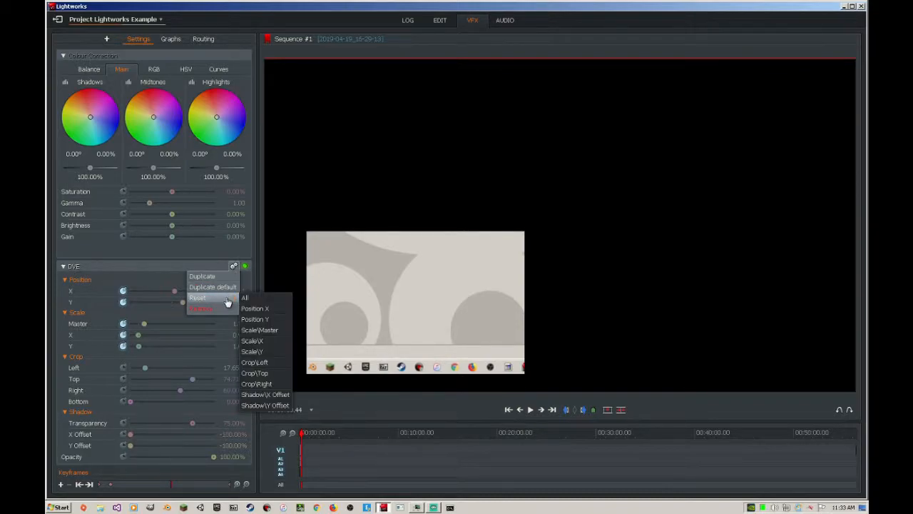
{"action": "left_click", "coordinate": [255, 319]}
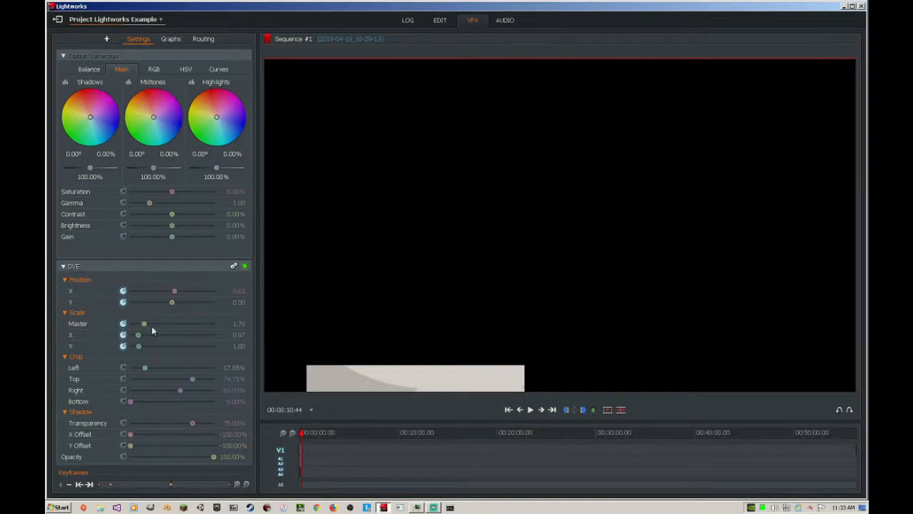
{"action": "left_click", "coordinate": [124, 291]}
{"action": "left_click", "coordinate": [441, 506]}
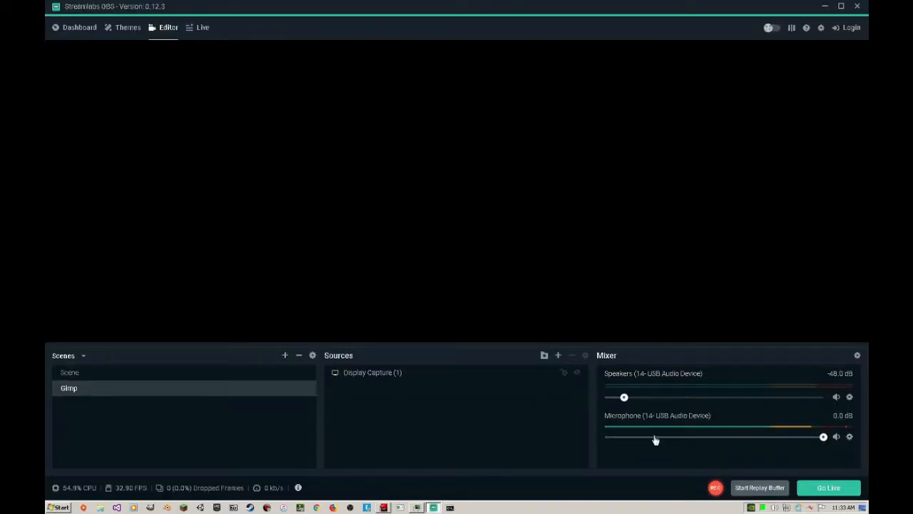